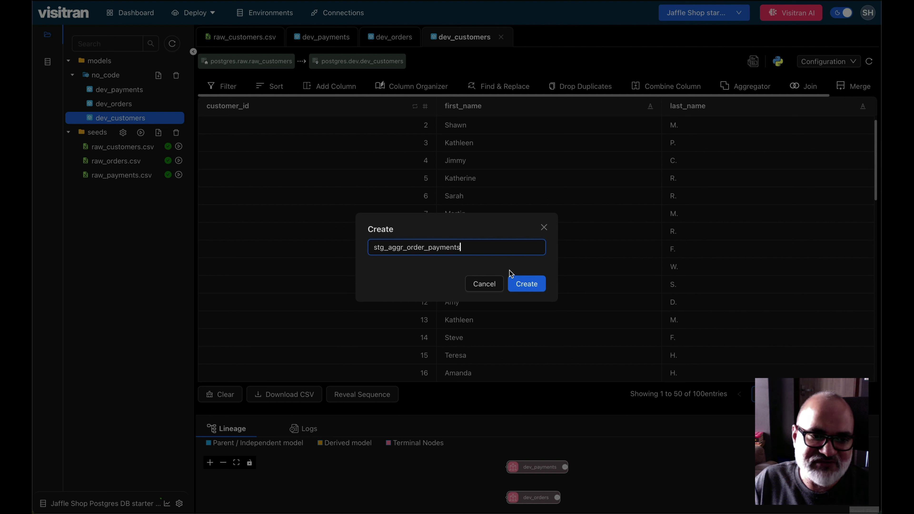
Create the stg_aggr_order_payments model and configure it as a child of dev_payments and dev_orders.
{"action": "left_click", "coordinate": [534, 284]}
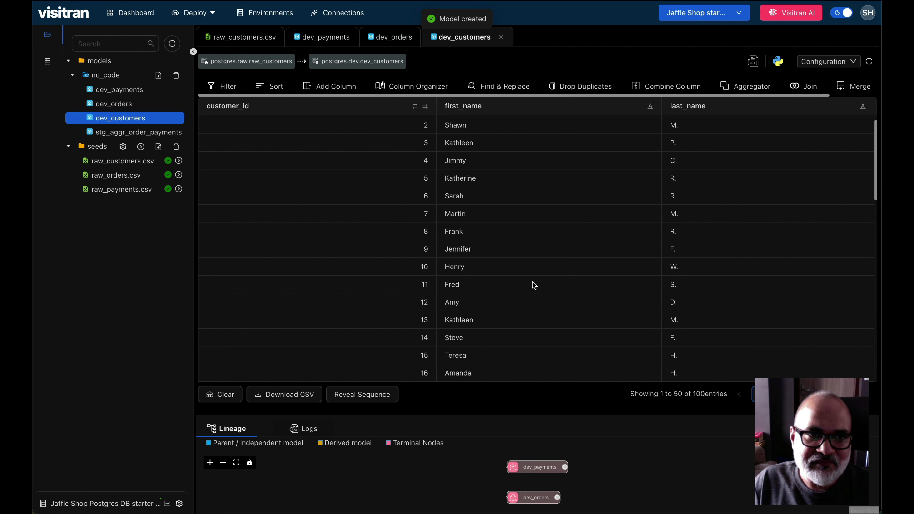
{"action": "left_click", "coordinate": [159, 134]}
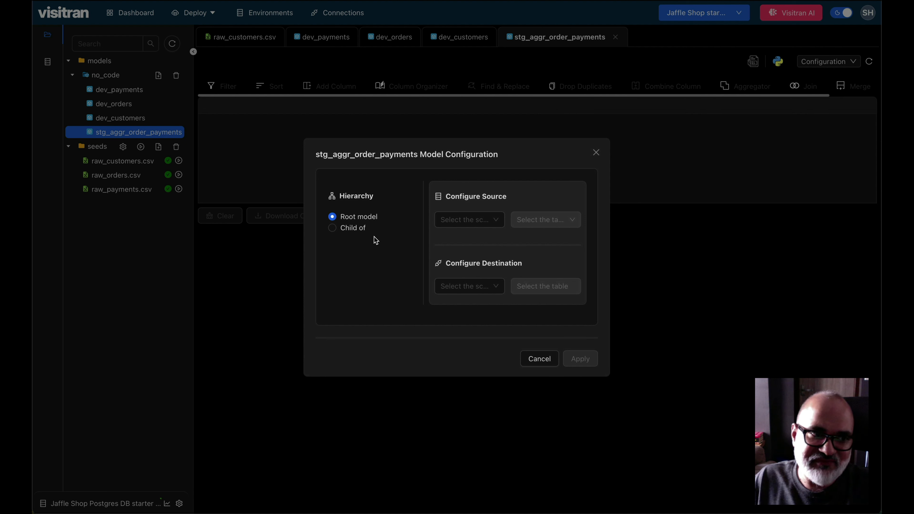
{"action": "left_click", "coordinate": [353, 229]}
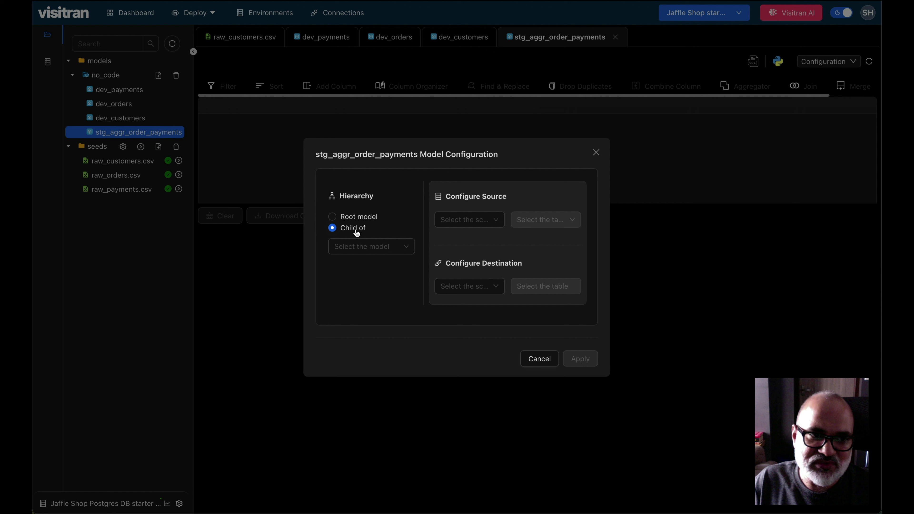
{"action": "left_click", "coordinate": [368, 247]}
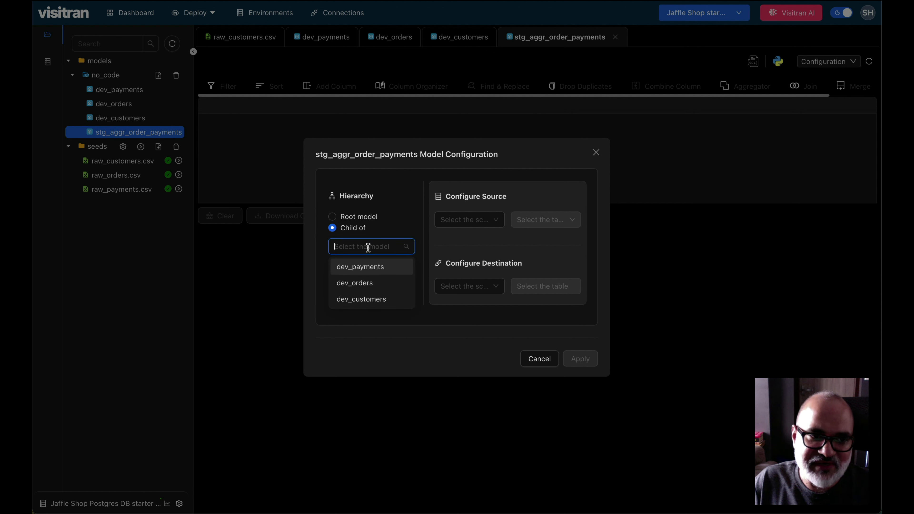
{"action": "left_click", "coordinate": [388, 268]}
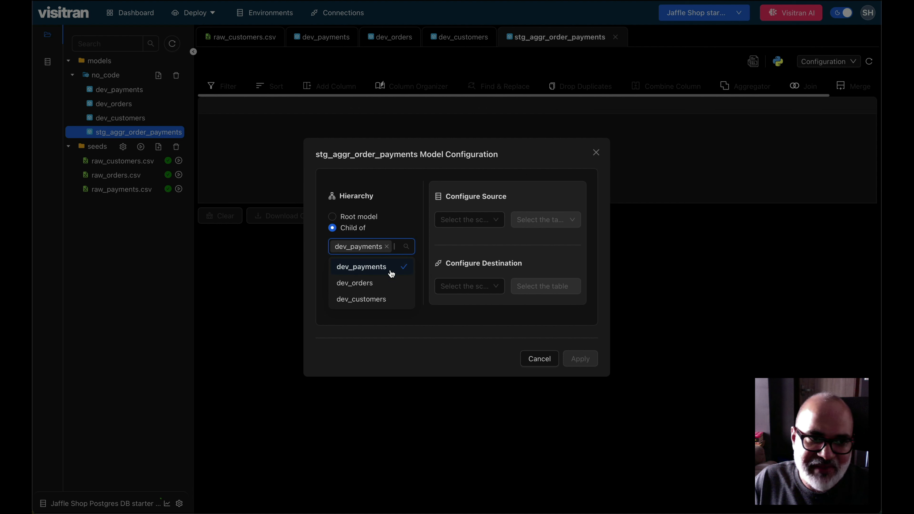
{"action": "left_click", "coordinate": [384, 283]}
{"action": "left_click", "coordinate": [399, 318]}
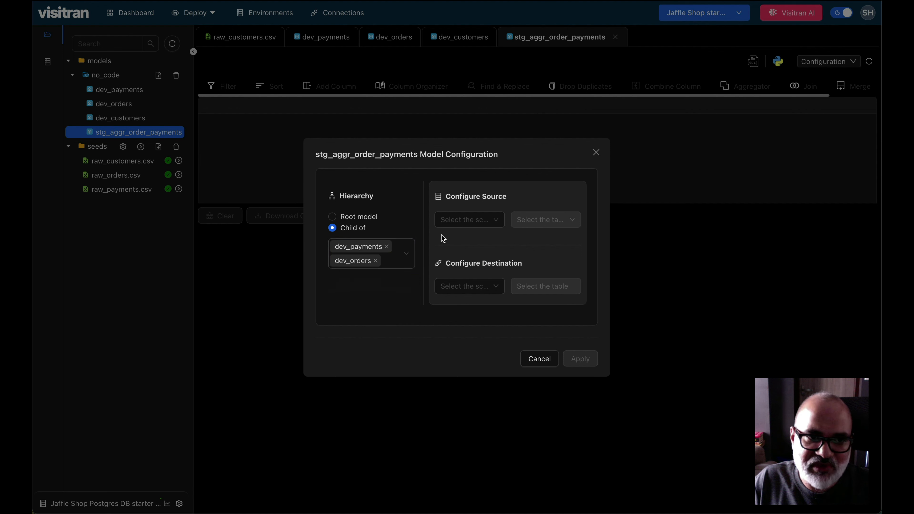
Set the model's source to the dev_payments table in the dev schema.
{"action": "left_click", "coordinate": [474, 222]}
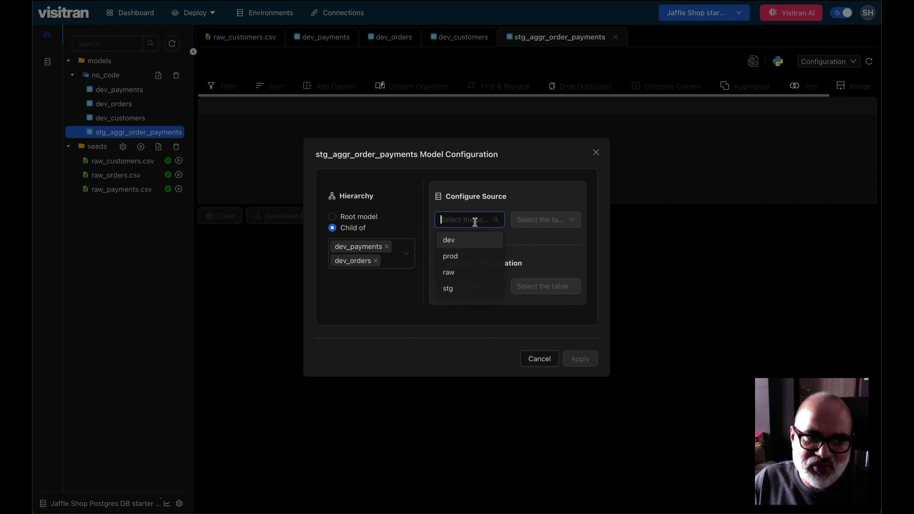
{"action": "left_click", "coordinate": [479, 240]}
{"action": "left_click", "coordinate": [558, 224]}
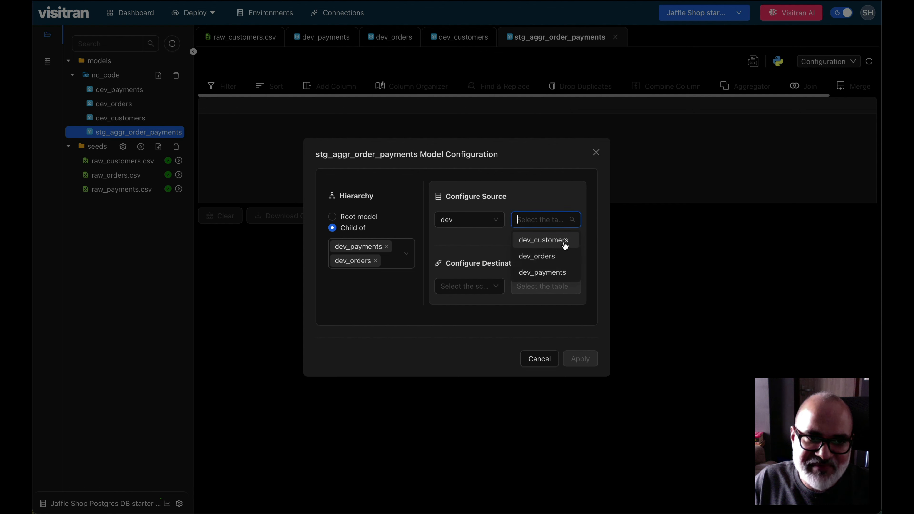
{"action": "left_click", "coordinate": [564, 272]}
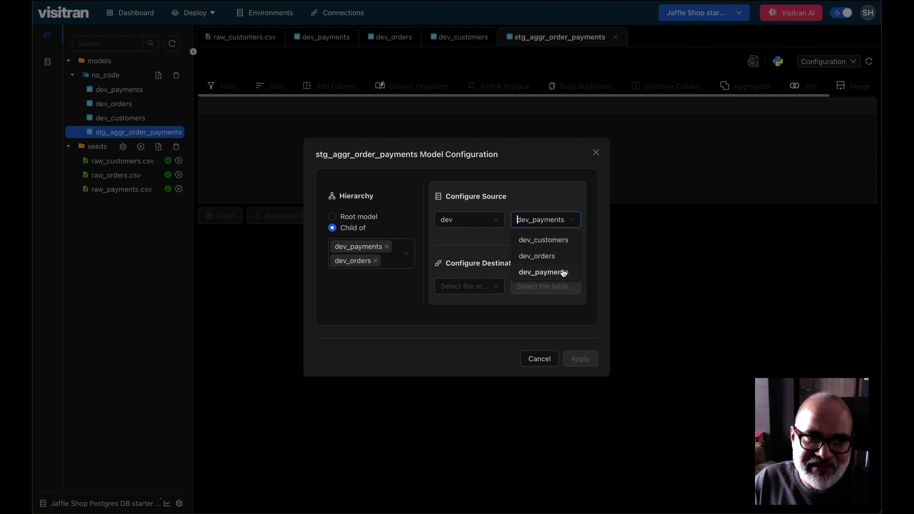
Set the model's destination to schema stg and table stg_aggr_order_payments, and apply the configuration.
{"action": "left_click", "coordinate": [477, 286]}
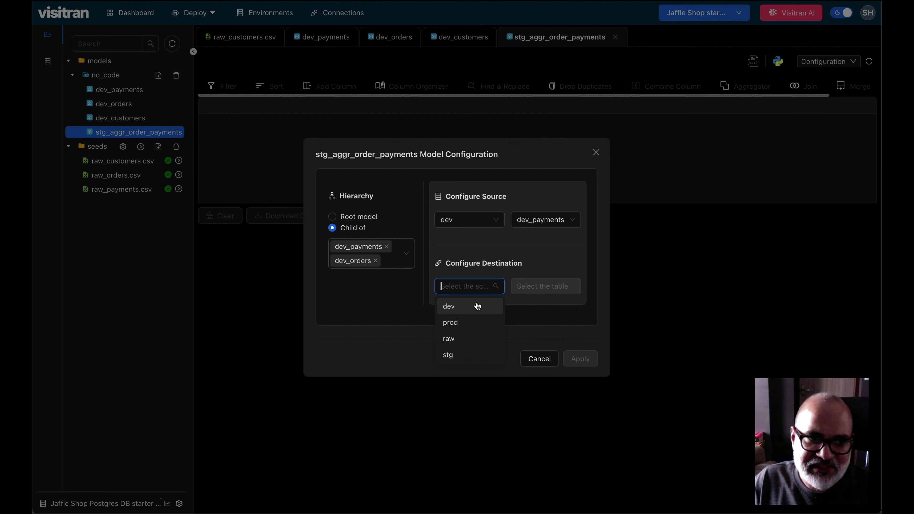
{"action": "left_click", "coordinate": [479, 357]}
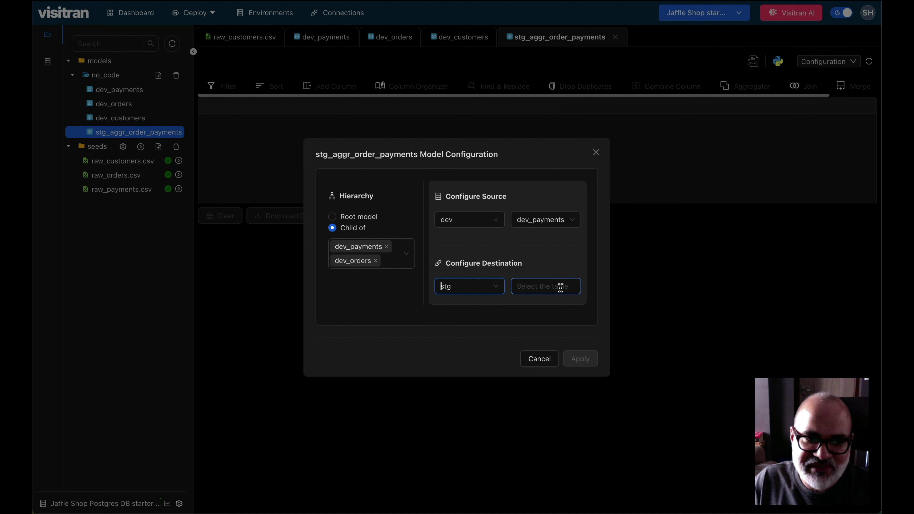
{"action": "left_click", "coordinate": [545, 291]}
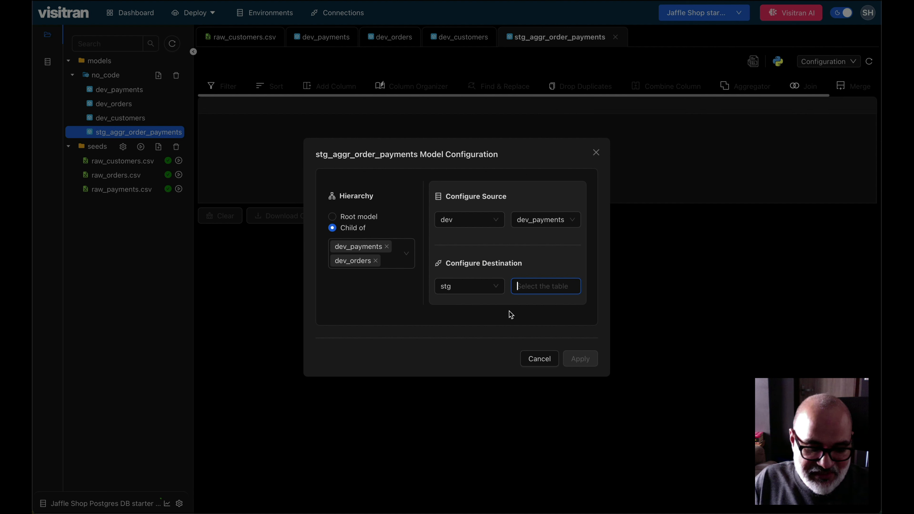
{"action": "key", "text": "super+v"}
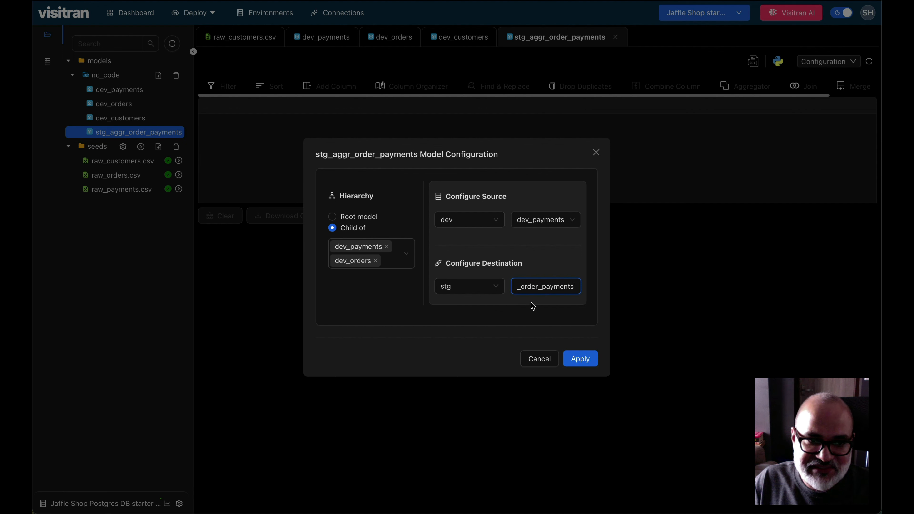
{"action": "key", "text": "super+Left"}
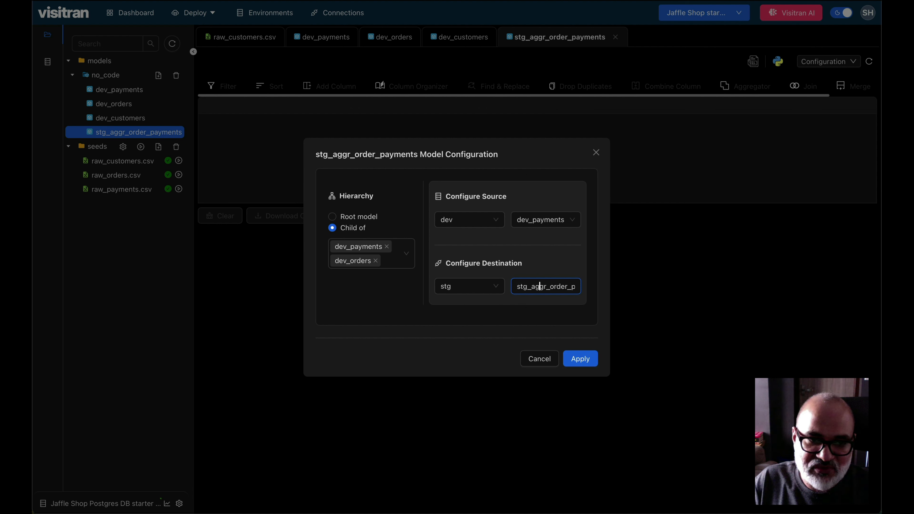
{"action": "key", "text": "super+Right"}
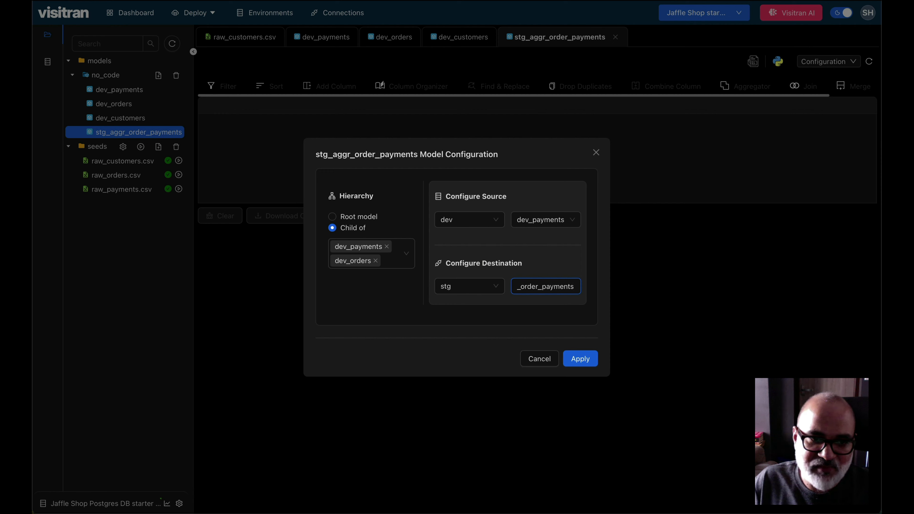
{"action": "left_click", "coordinate": [578, 360]}
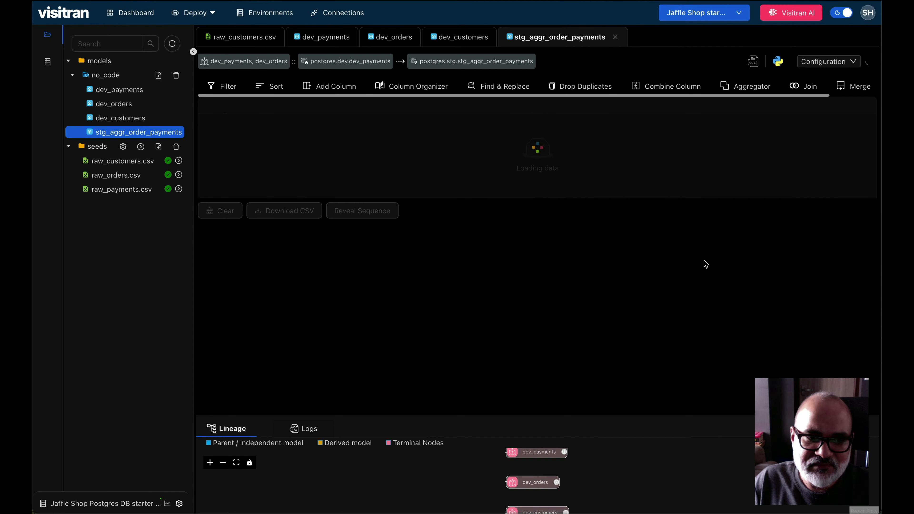
Examine the loaded payments data, the database configuration and the model configuration of stg_aggr_order_payments.
{"action": "scroll", "coordinate": [702, 257], "scroll_direction": "down", "scroll_amount": 5}
{"action": "scroll", "coordinate": [702, 258], "scroll_direction": "up", "scroll_amount": 5}
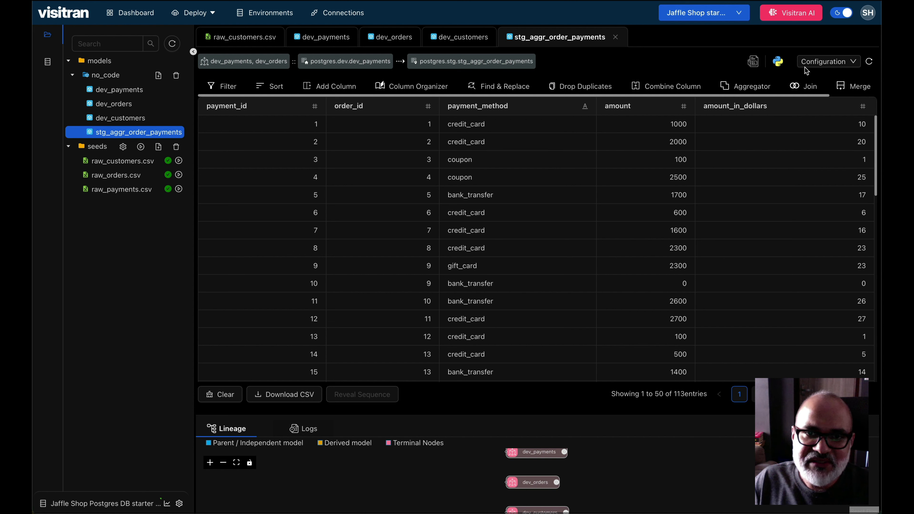
{"action": "left_click", "coordinate": [824, 64]}
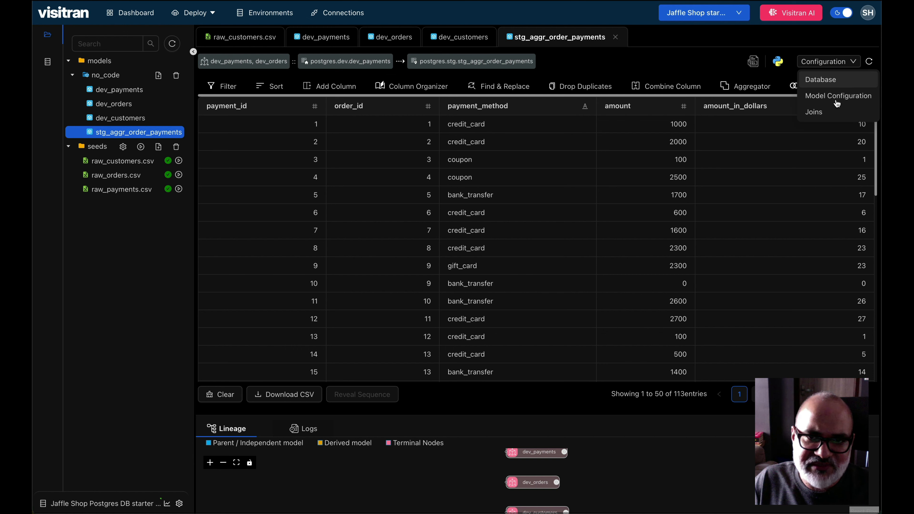
{"action": "left_click", "coordinate": [822, 83]}
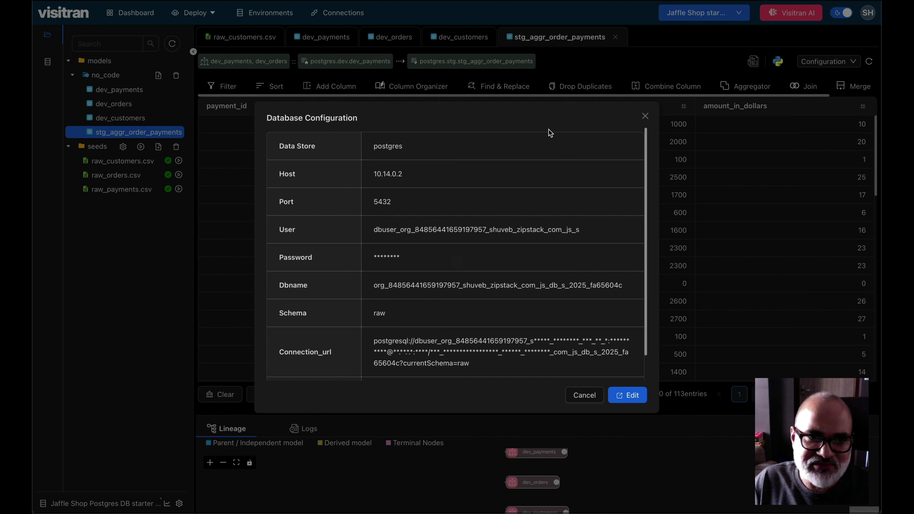
{"action": "scroll", "coordinate": [561, 215], "scroll_direction": "down", "scroll_amount": 1}
{"action": "scroll", "coordinate": [562, 216], "scroll_direction": "up", "scroll_amount": 1}
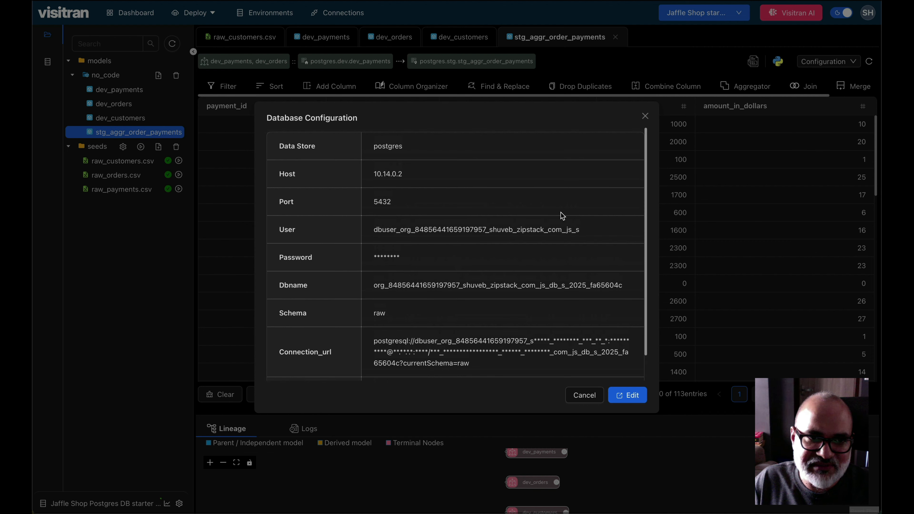
{"action": "left_click", "coordinate": [645, 116]}
{"action": "left_click", "coordinate": [825, 61]}
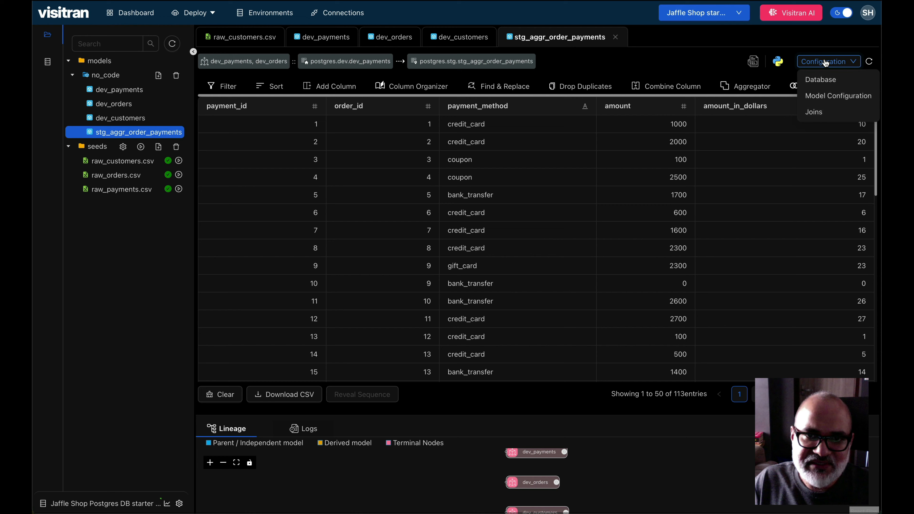
{"action": "left_click", "coordinate": [837, 94]}
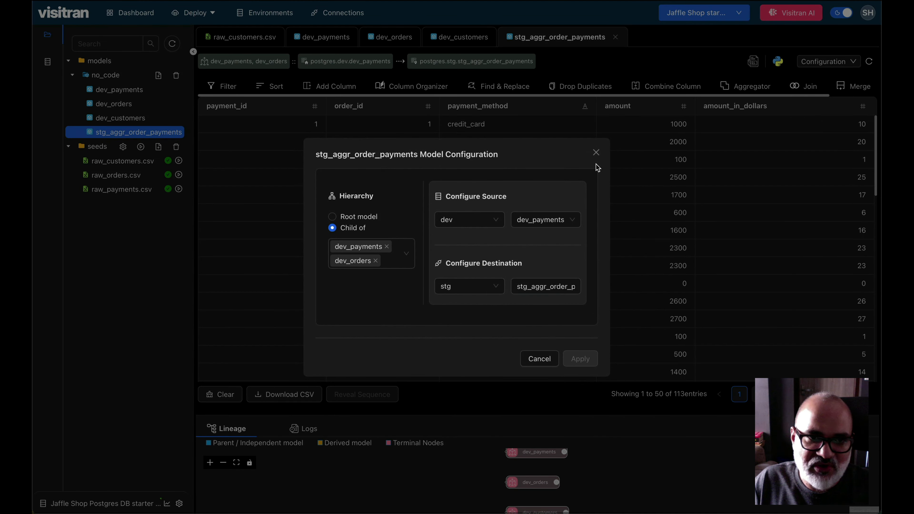
{"action": "left_click", "coordinate": [597, 154]}
Add an inner join from dev_payments to dev.dev_orders, matching dev_payments.order_id to dev_orders.order_id, and apply it.
{"action": "left_click", "coordinate": [824, 61]}
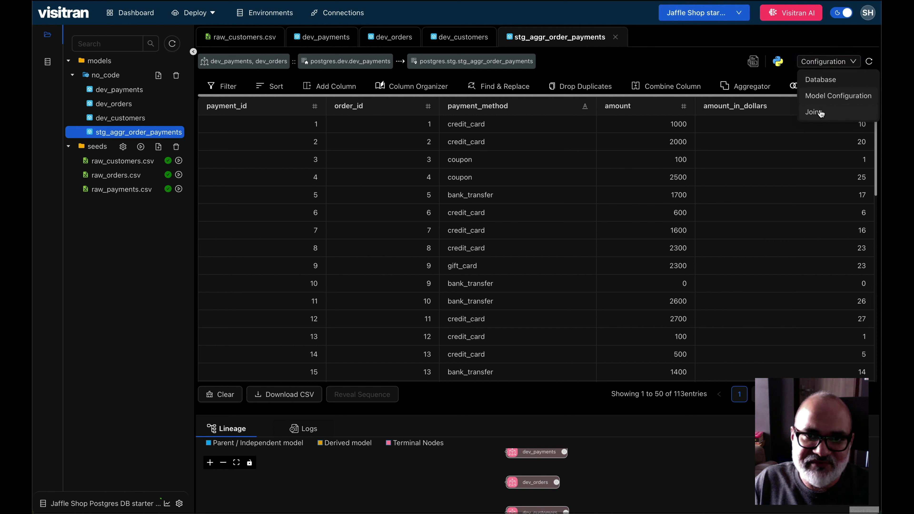
{"action": "left_click", "coordinate": [815, 112]}
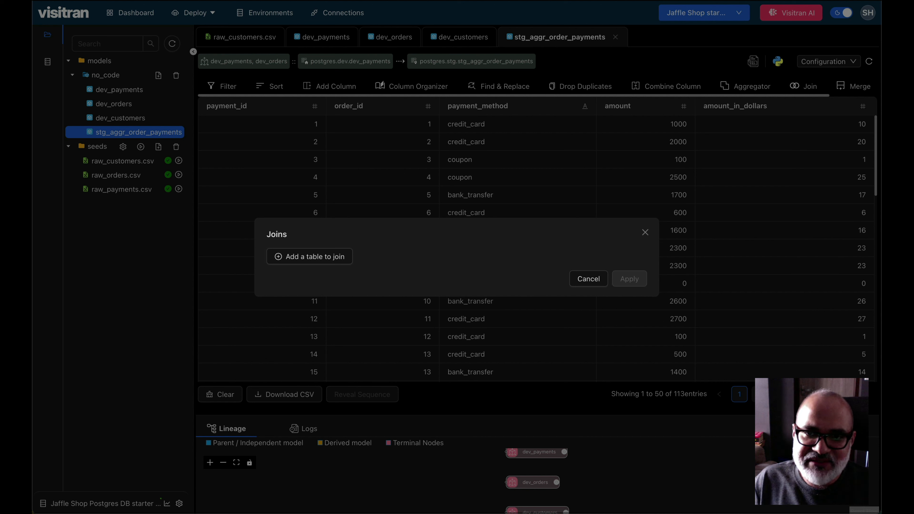
{"action": "left_click", "coordinate": [338, 256]}
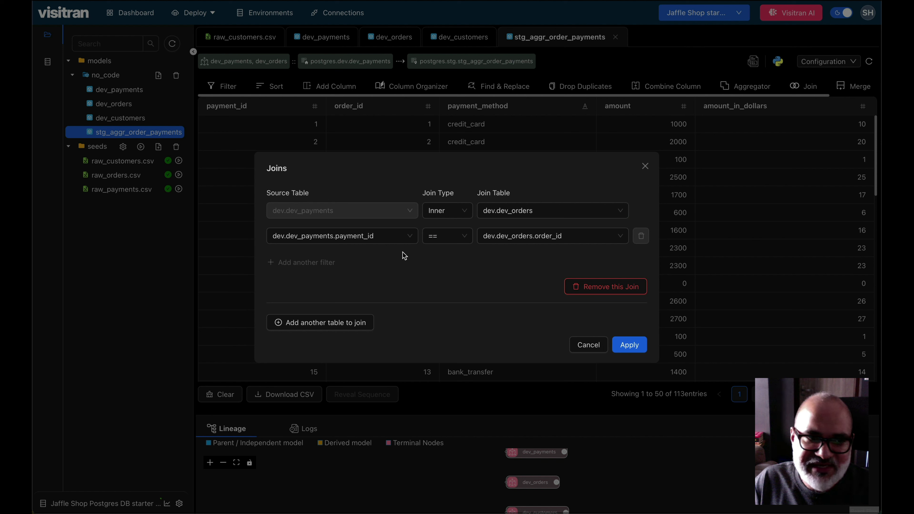
{"action": "left_click", "coordinate": [404, 240]}
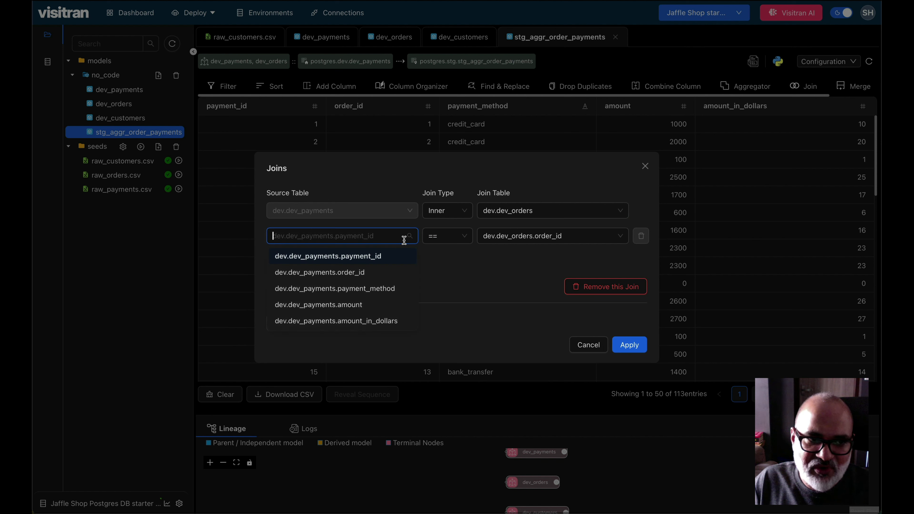
{"action": "left_click", "coordinate": [395, 271]}
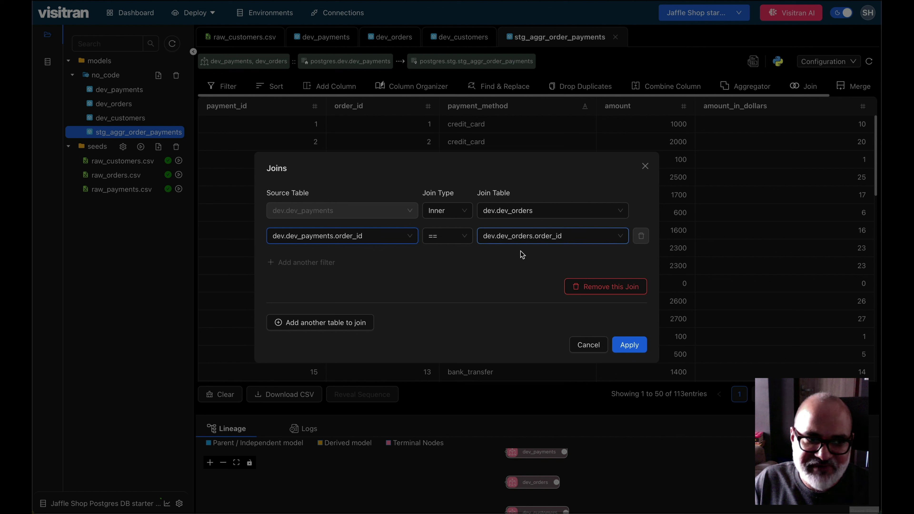
{"action": "left_click", "coordinate": [636, 347]}
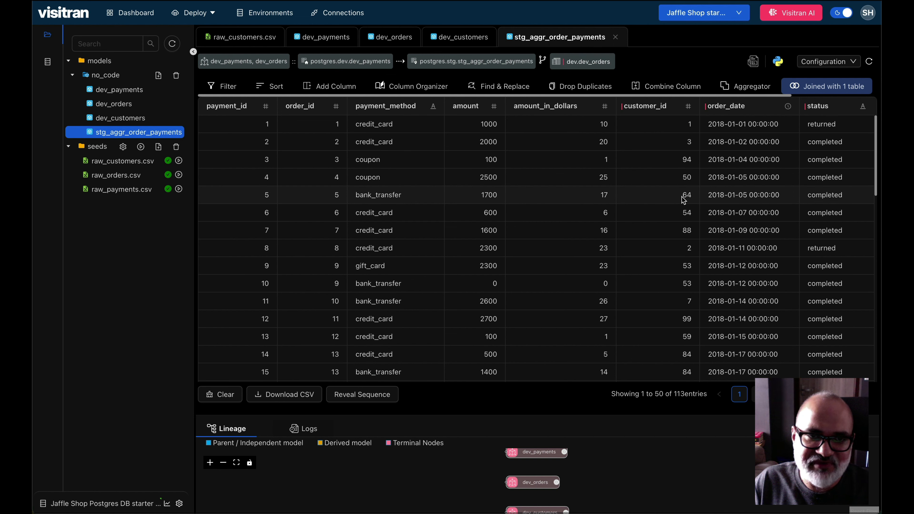
Start an aggregation of the joined table, grouped by customer_id.
{"action": "scroll", "coordinate": [671, 262], "scroll_direction": "down", "scroll_amount": 5}
{"action": "scroll", "coordinate": [671, 262], "scroll_direction": "up", "scroll_amount": 5}
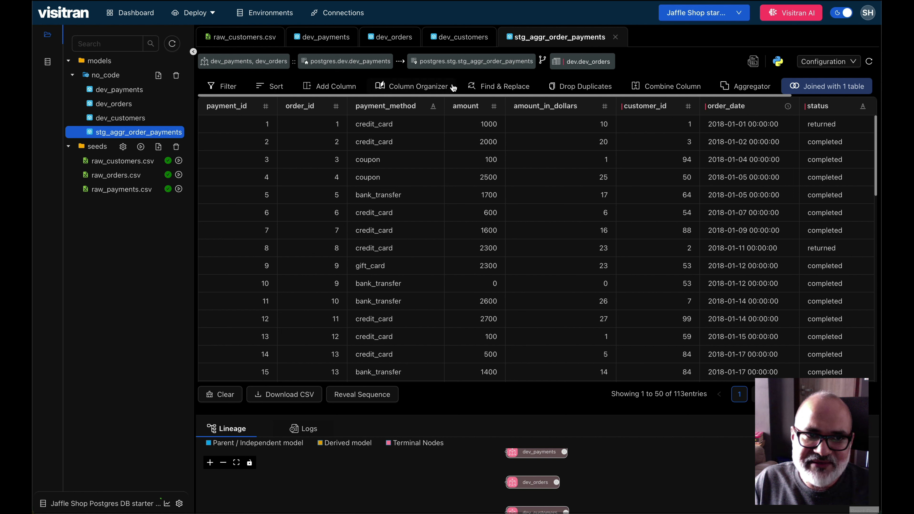
{"action": "left_click", "coordinate": [759, 87]}
{"action": "left_click", "coordinate": [359, 227]}
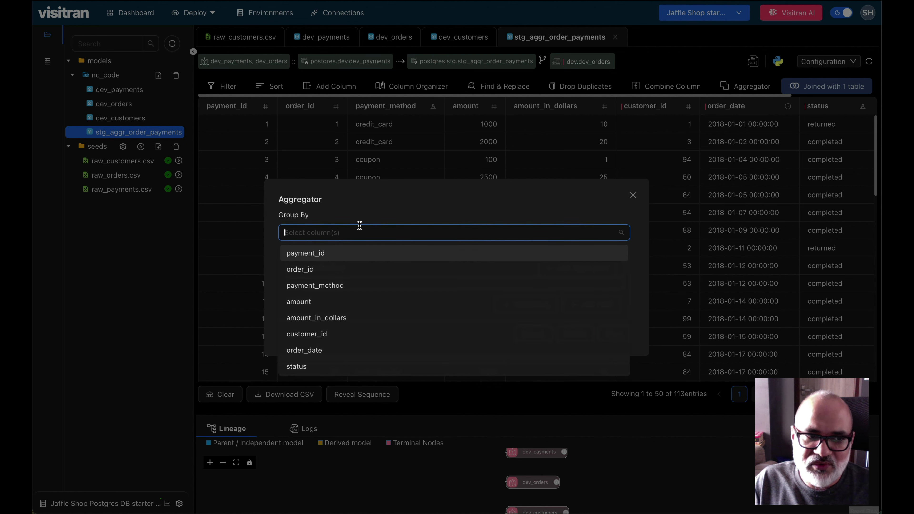
{"action": "left_click", "coordinate": [370, 341]}
{"action": "left_click", "coordinate": [457, 214]}
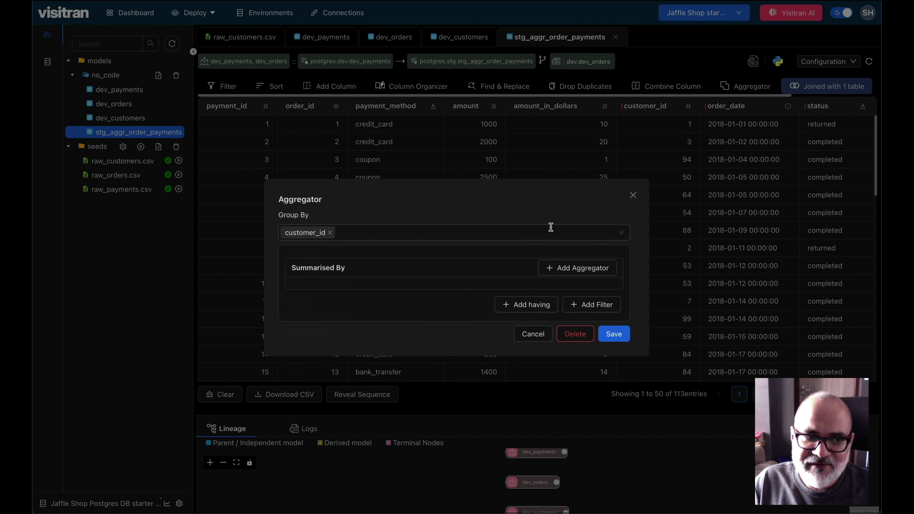
Summarise each customer group by the SUM of amount_in_dollars with the alias total_amount, and save the aggregation.
{"action": "left_click", "coordinate": [570, 268]}
{"action": "left_click", "coordinate": [360, 290]}
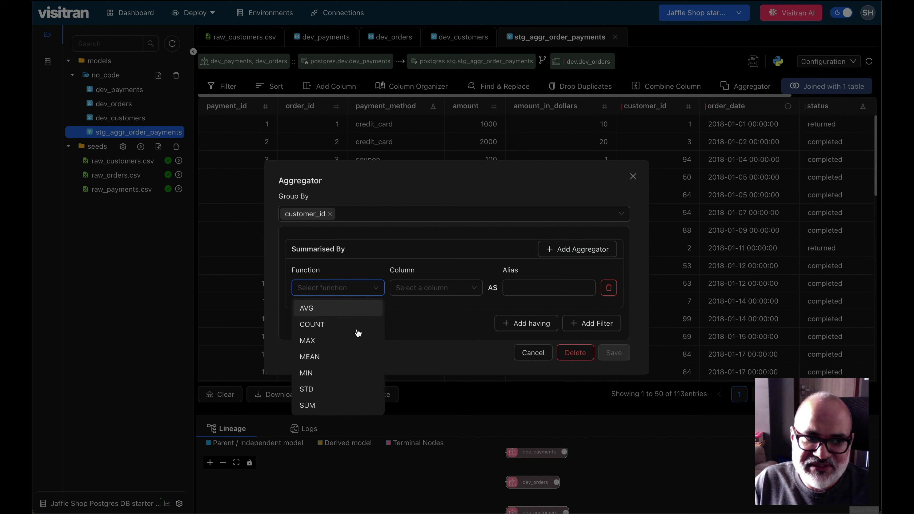
{"action": "left_click", "coordinate": [348, 404]}
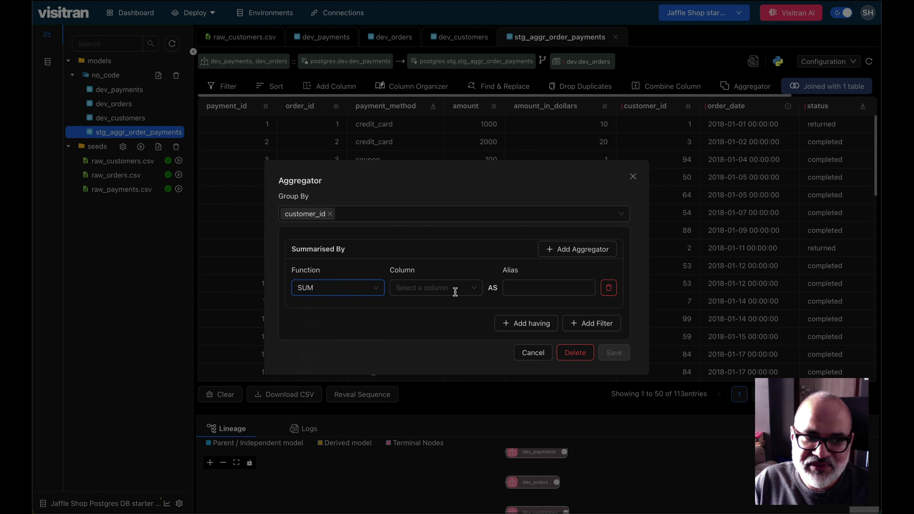
{"action": "left_click", "coordinate": [455, 290]}
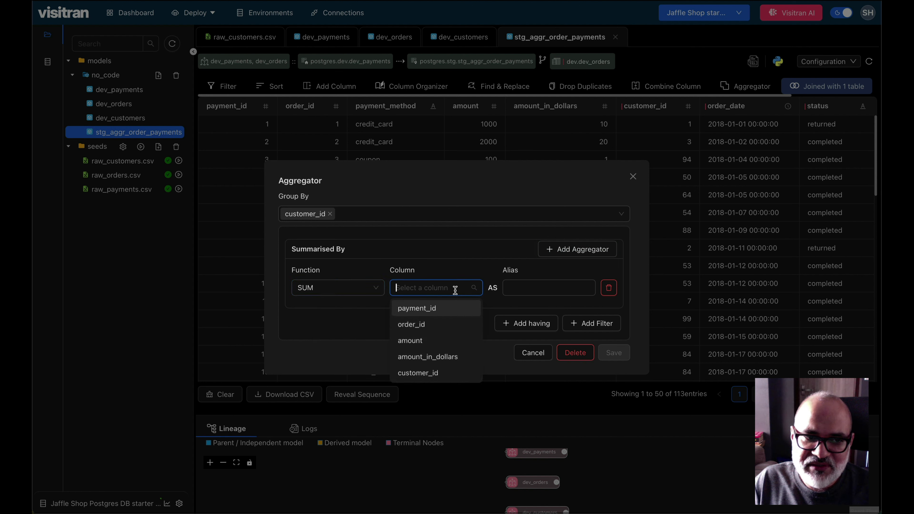
{"action": "left_click", "coordinate": [456, 359]}
{"action": "left_click", "coordinate": [543, 288]}
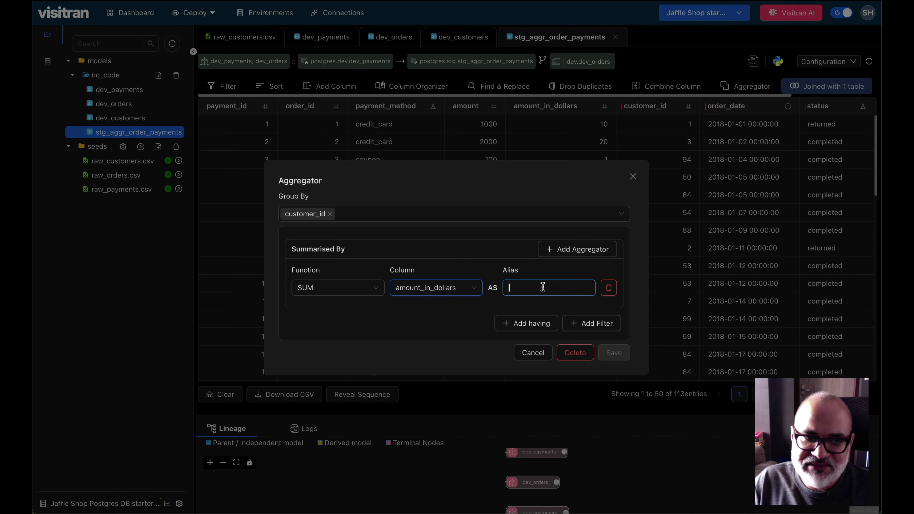
{"action": "type", "text": "t"}
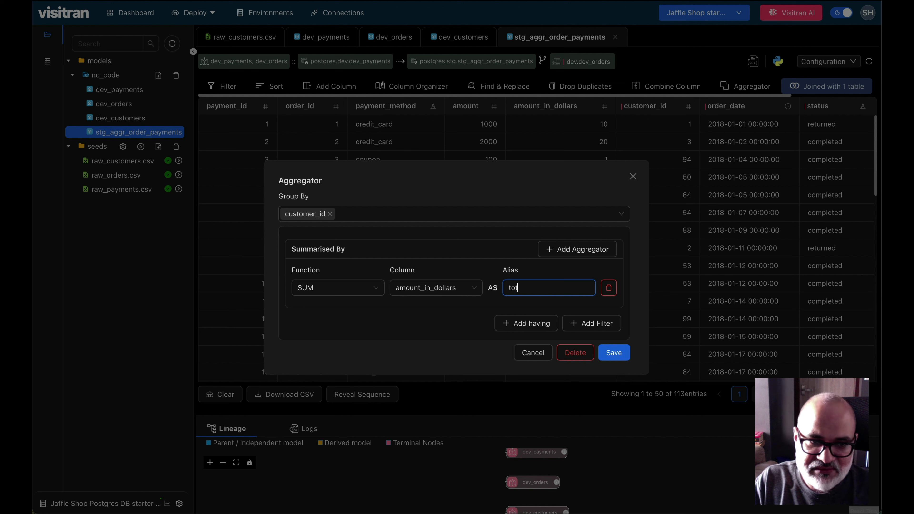
{"action": "type", "text": "dtal_amount"}
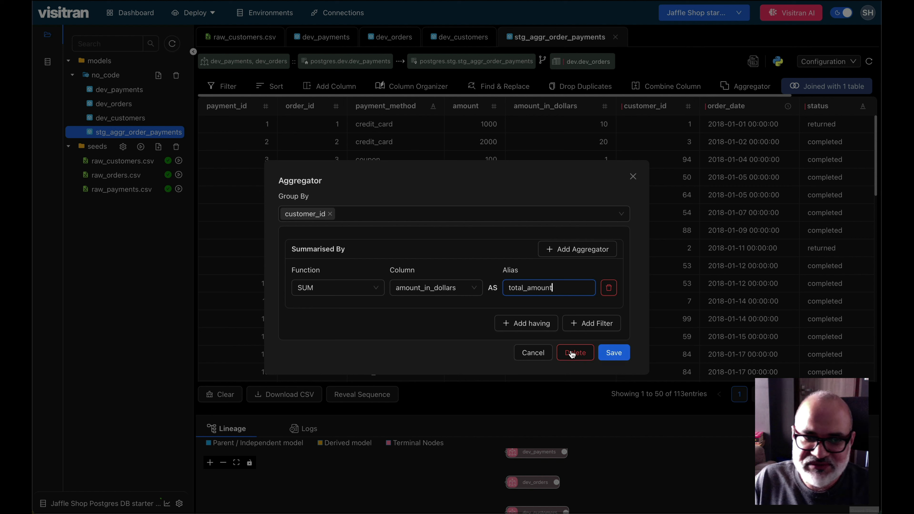
{"action": "left_click", "coordinate": [615, 353]}
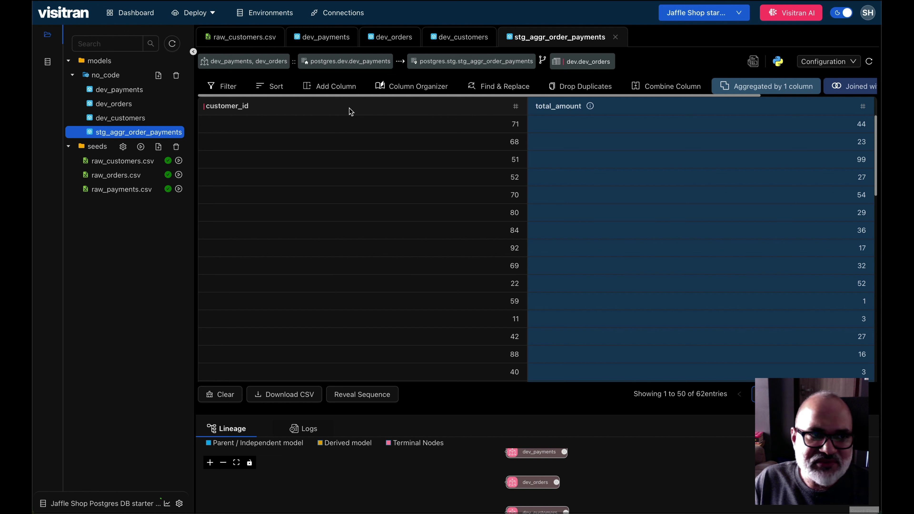
Sort the aggregated table by customer_id in ascending order.
{"action": "left_click", "coordinate": [277, 86]}
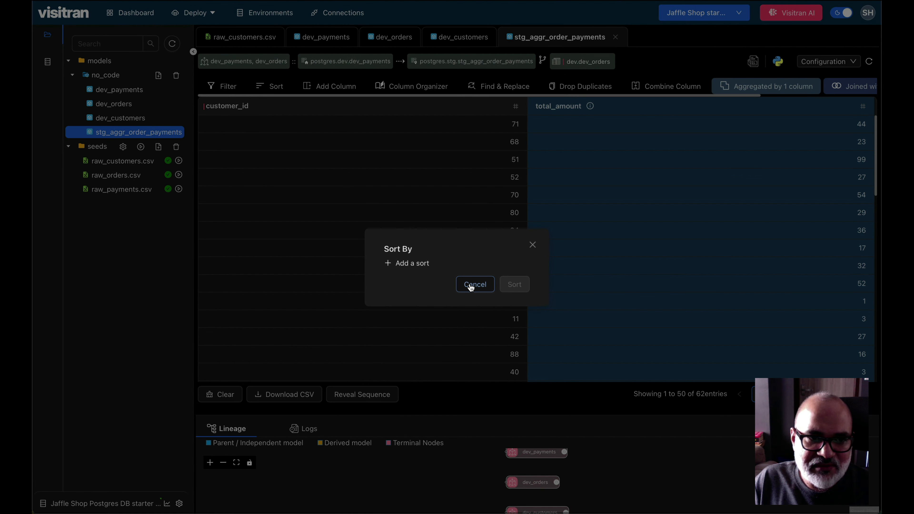
{"action": "left_click", "coordinate": [407, 263]}
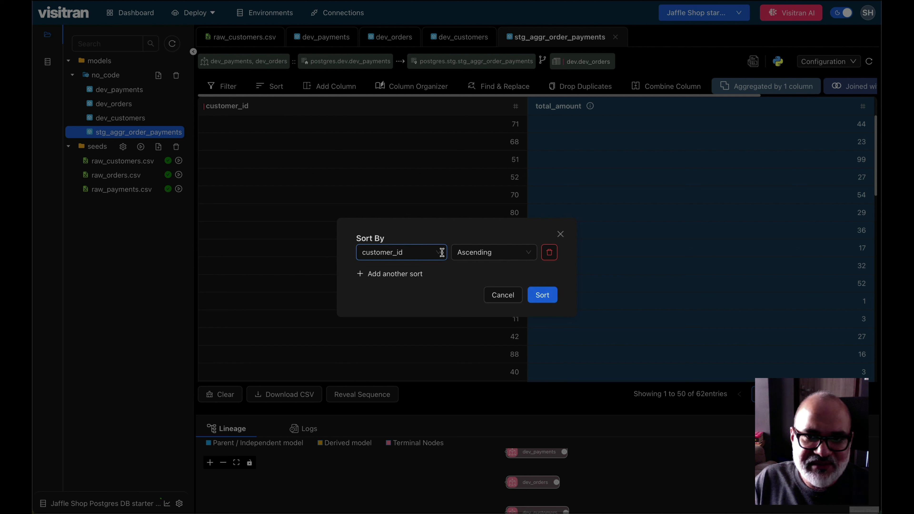
{"action": "left_click", "coordinate": [540, 297]}
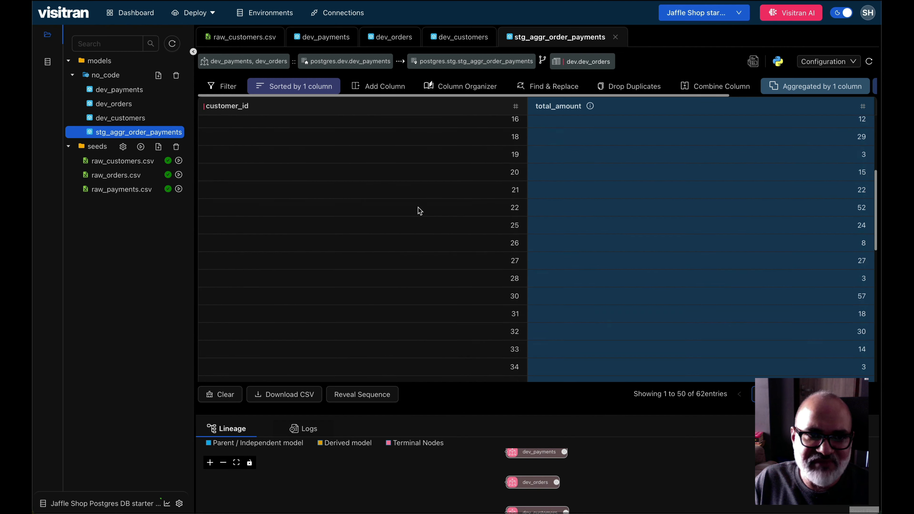
Look through the sorted rows of customer_id and total_amount, and return to the first row.
{"action": "scroll", "coordinate": [420, 211], "scroll_direction": "up", "scroll_amount": 5}
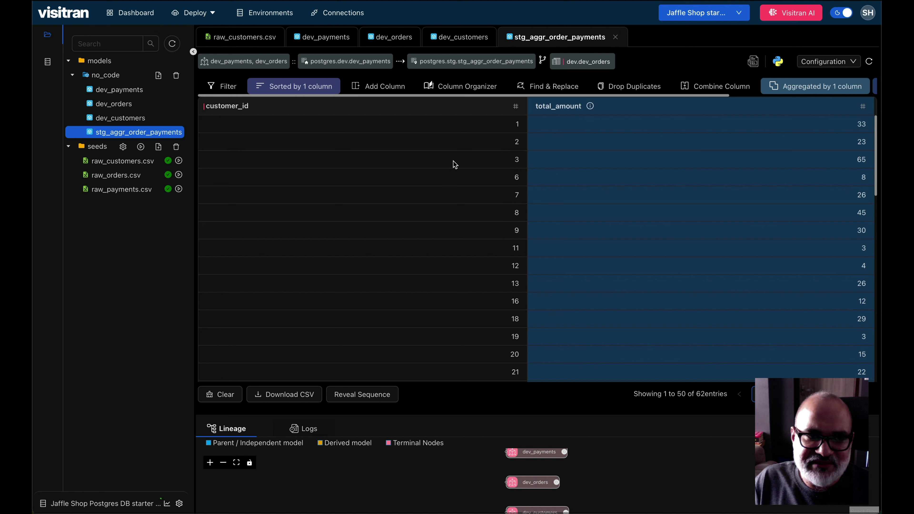
{"action": "scroll", "coordinate": [458, 238], "scroll_direction": "down", "scroll_amount": 10}
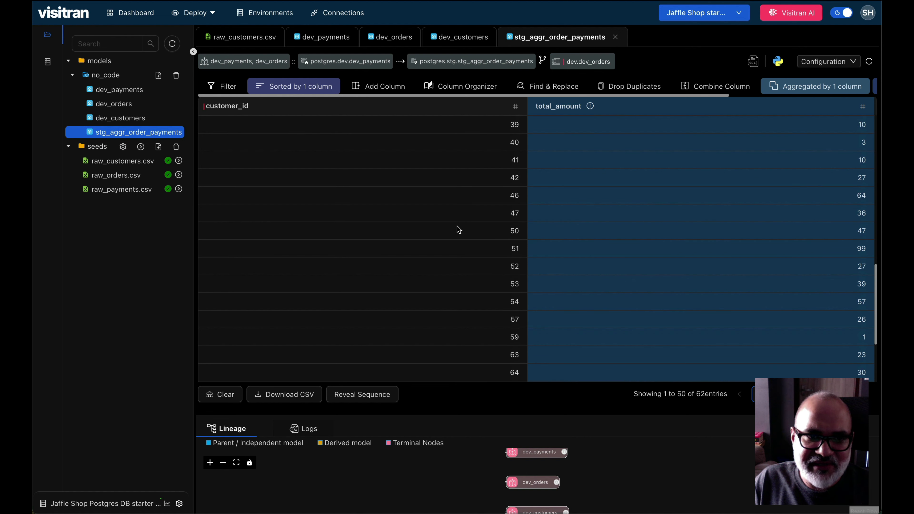
{"action": "scroll", "coordinate": [458, 236], "scroll_direction": "up", "scroll_amount": 10}
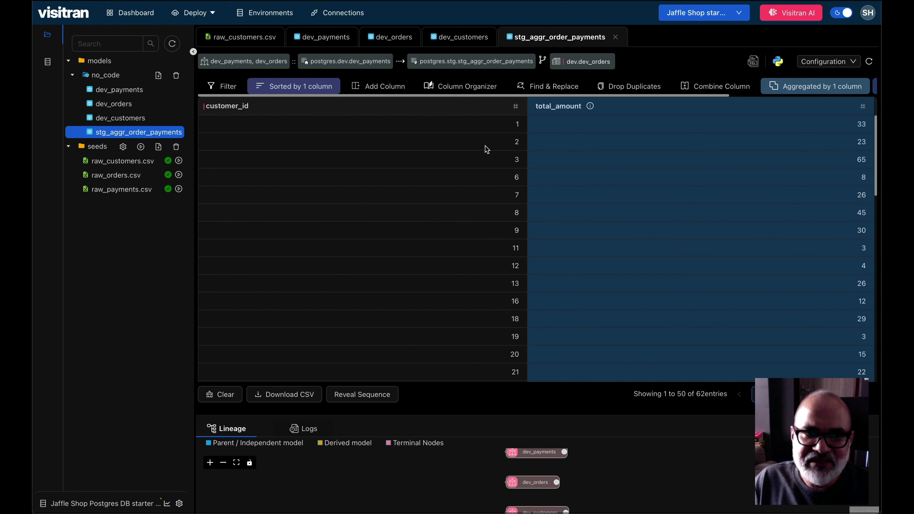
{"action": "scroll", "coordinate": [480, 211], "scroll_direction": "up", "scroll_amount": 4}
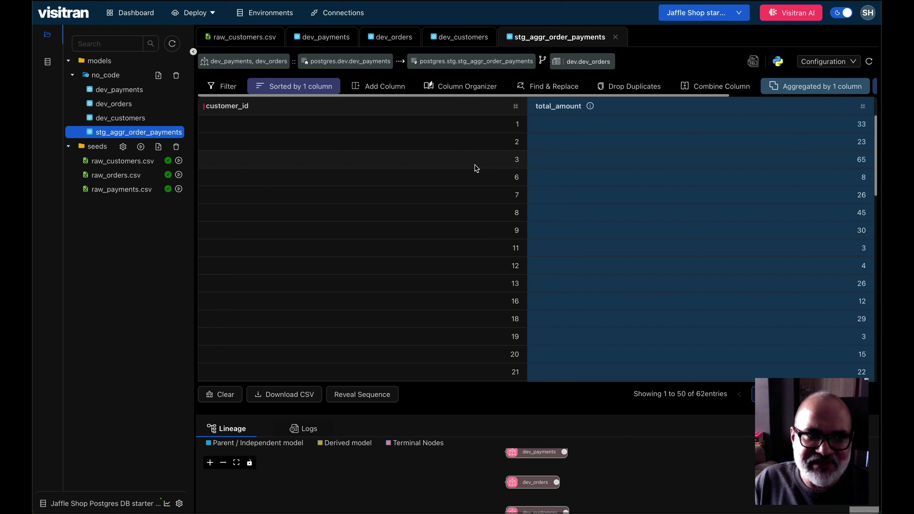
{"action": "scroll", "coordinate": [655, 159], "scroll_direction": "down", "scroll_amount": 15}
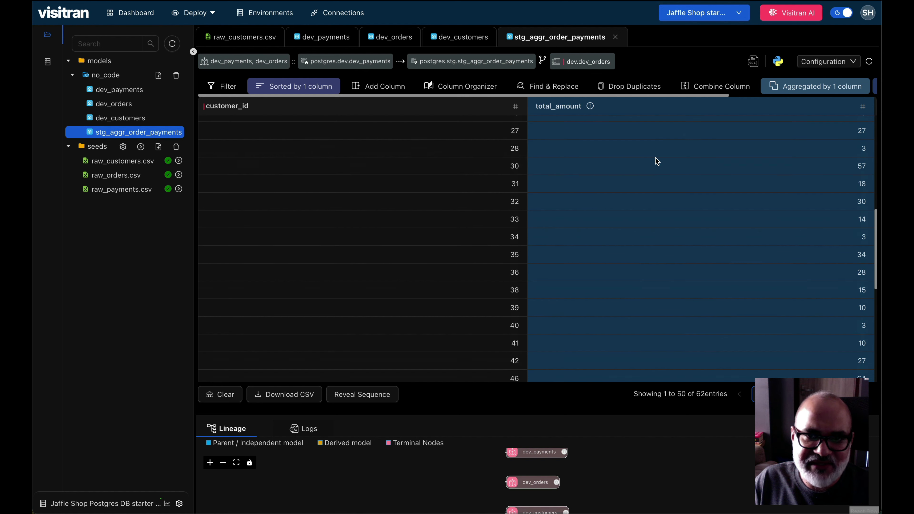
{"action": "scroll", "coordinate": [656, 160], "scroll_direction": "up", "scroll_amount": 15}
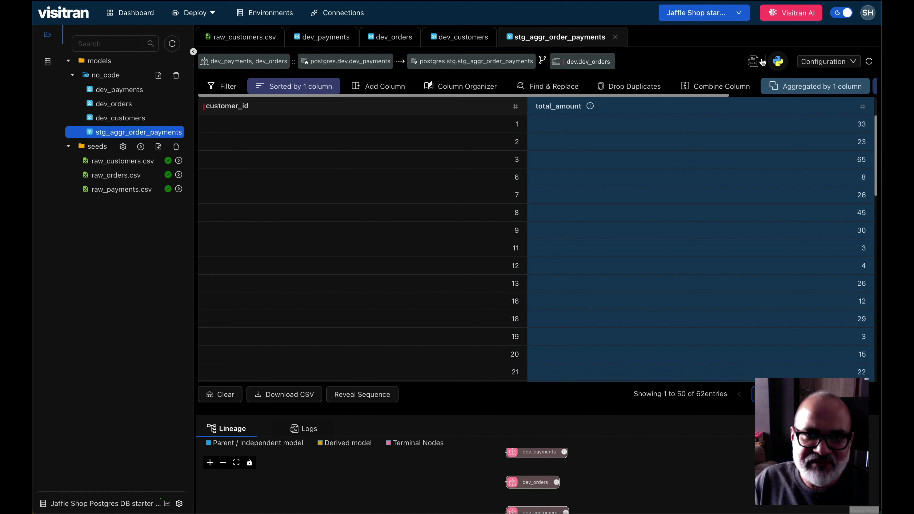
Show the generated SQL query of stg_aggr_order_payments and inspect its ORDER BY clause on customer_id.
{"action": "left_click", "coordinate": [753, 62]}
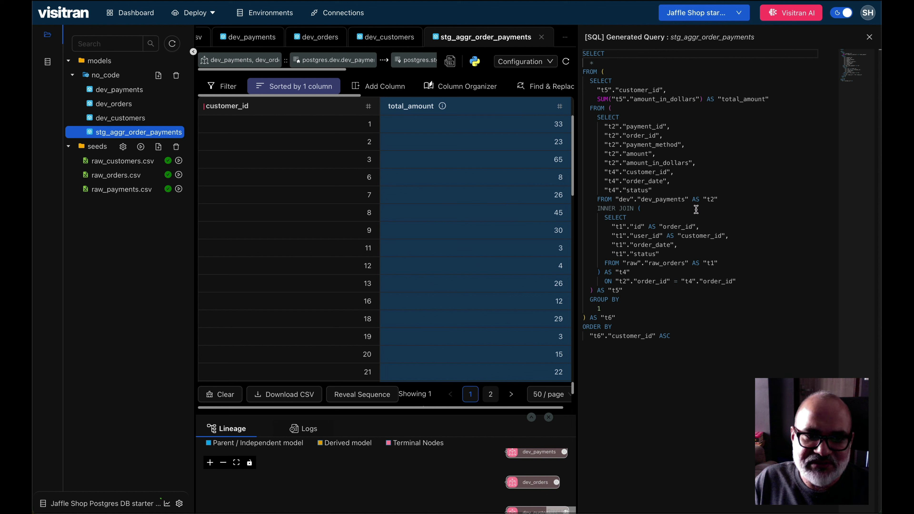
{"action": "left_click_drag", "start_coordinate": [591, 337], "coordinate": [690, 338]}
{"action": "left_click", "coordinate": [691, 338]}
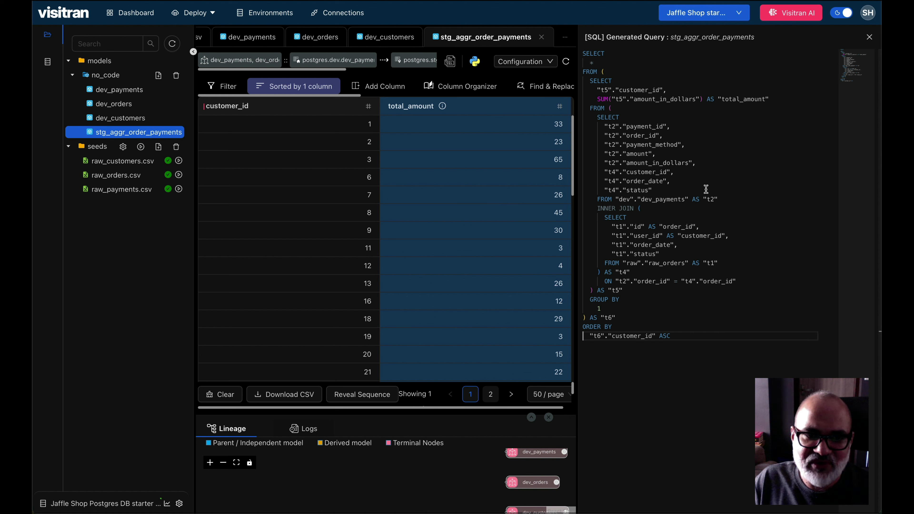